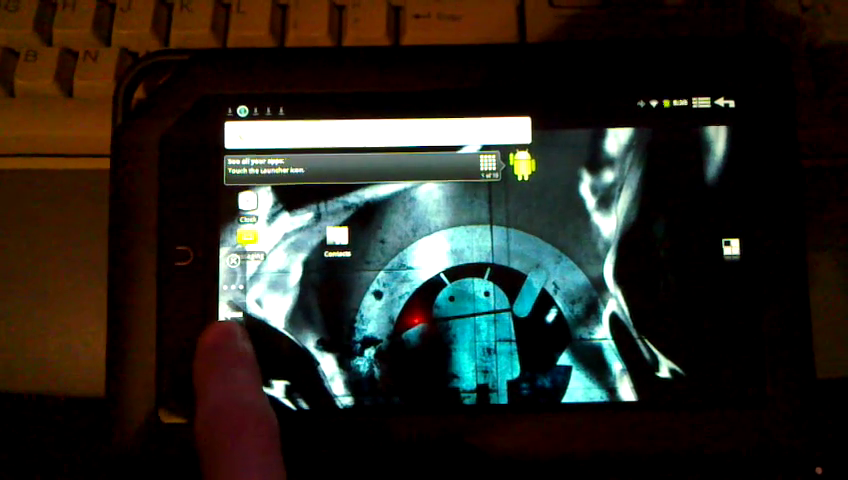
- Turn on Bluetooth with the Think Outside Keyboard connected, then return to the home screen
click(232, 355)
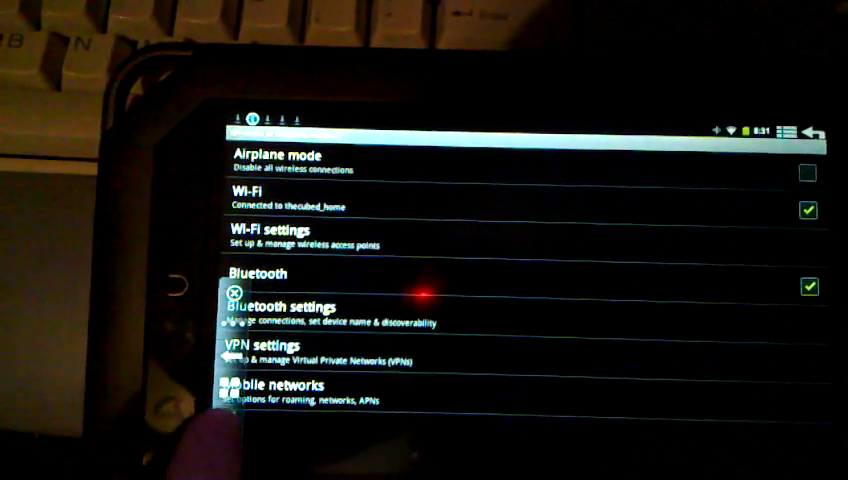
click(228, 422)
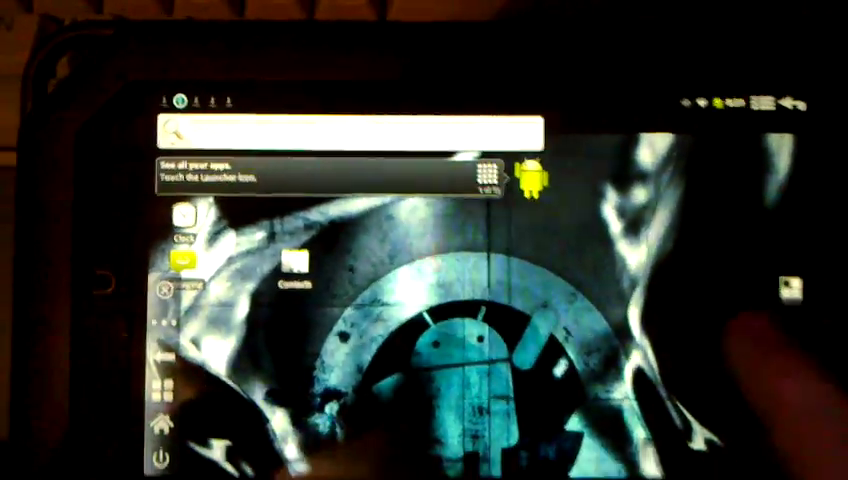
- Launch Browser from the app drawer and load google.com
click(470, 172)
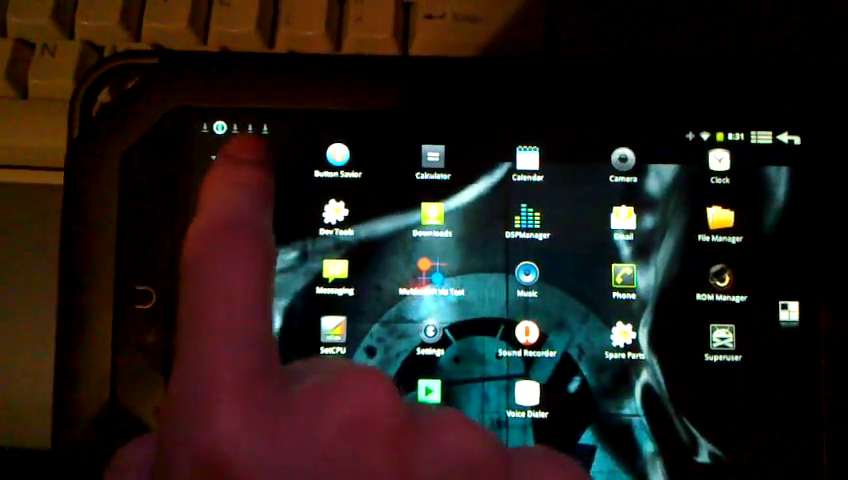
click(222, 135)
text(google)
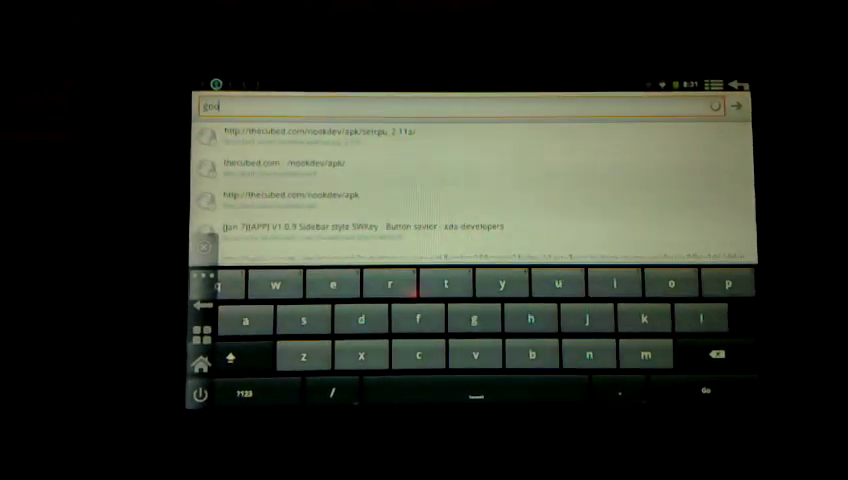
text(com)
key(Return)
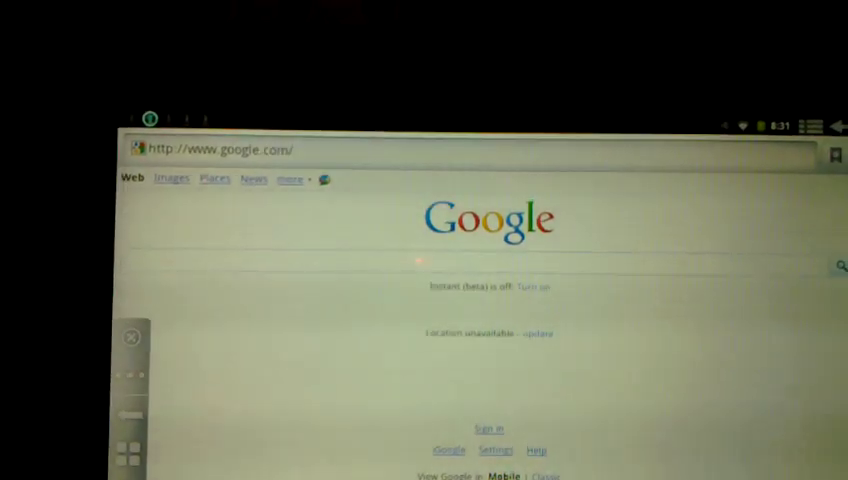
- Search Google for 'hello world', then return home and swipe to the neighbouring page
click(700, 252)
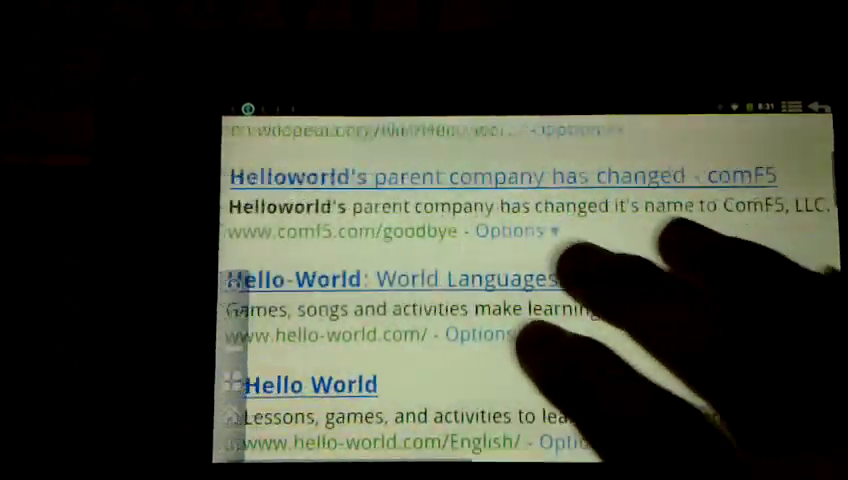
scroll(520, 300, up, 4)
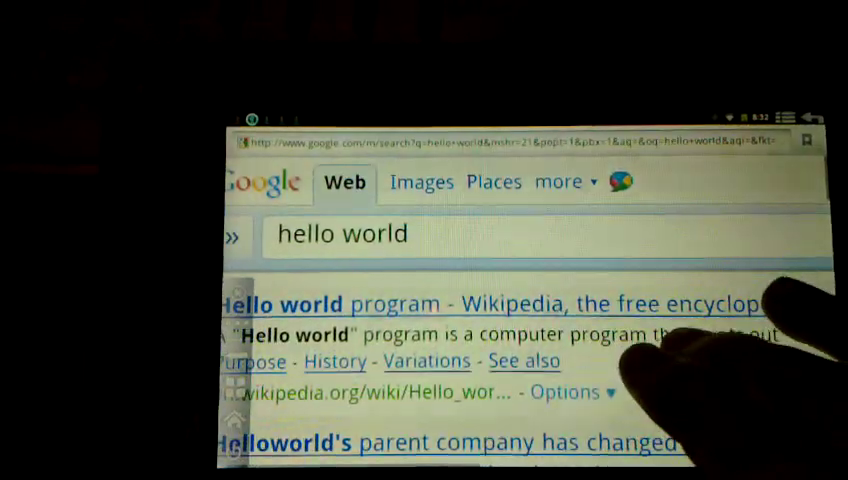
scroll(650, 350, down, 5)
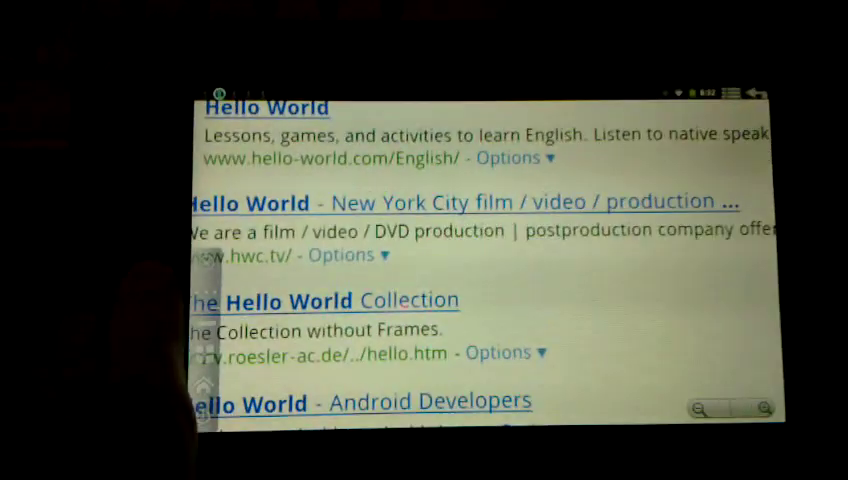
click(176, 352)
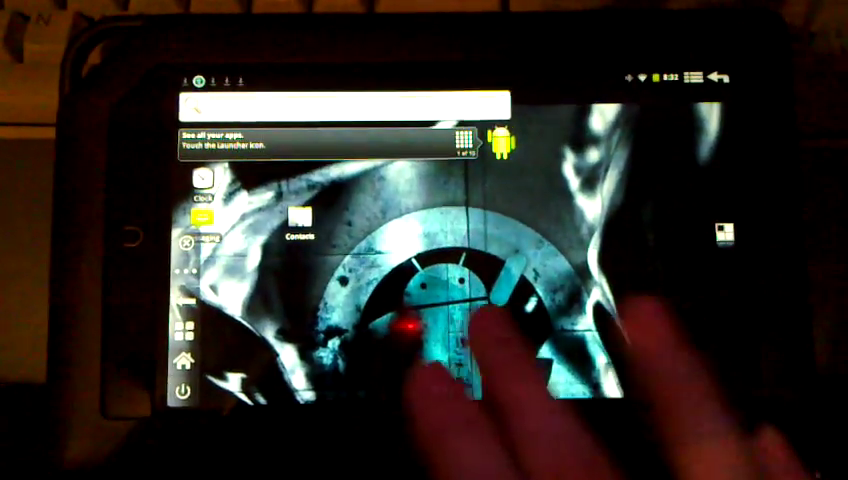
mouse_move(600, 300)
mouse_down()
mouse_move(350, 300)
mouse_move(620, 300)
mouse_up()
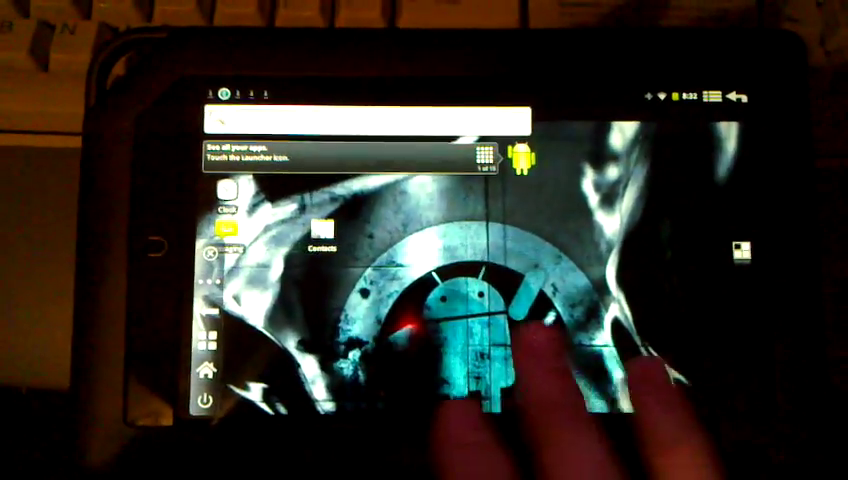